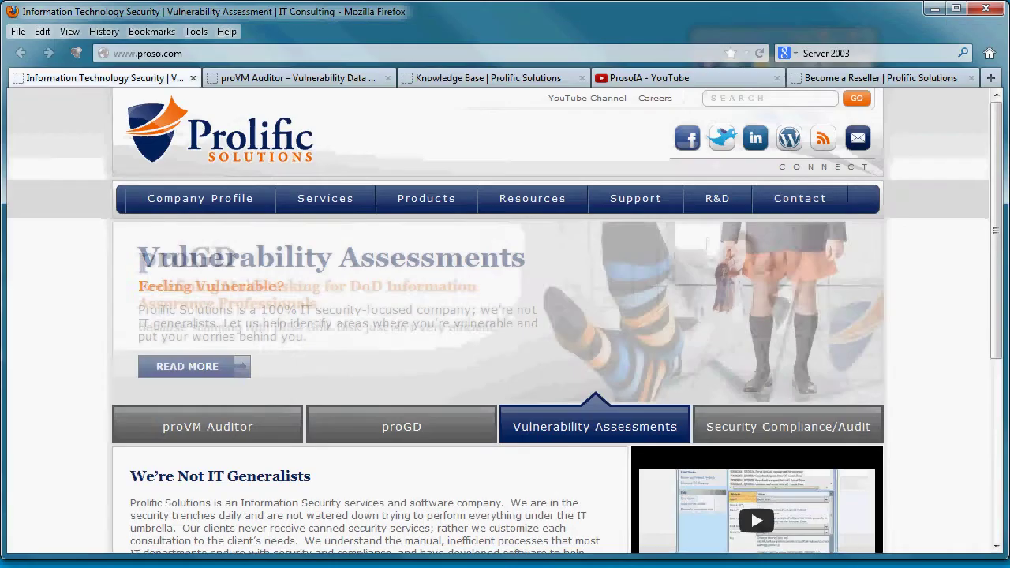
- Switch to proVM Auditor and import all the scan result files from the open folder into the session
mouse_move(799, 211)
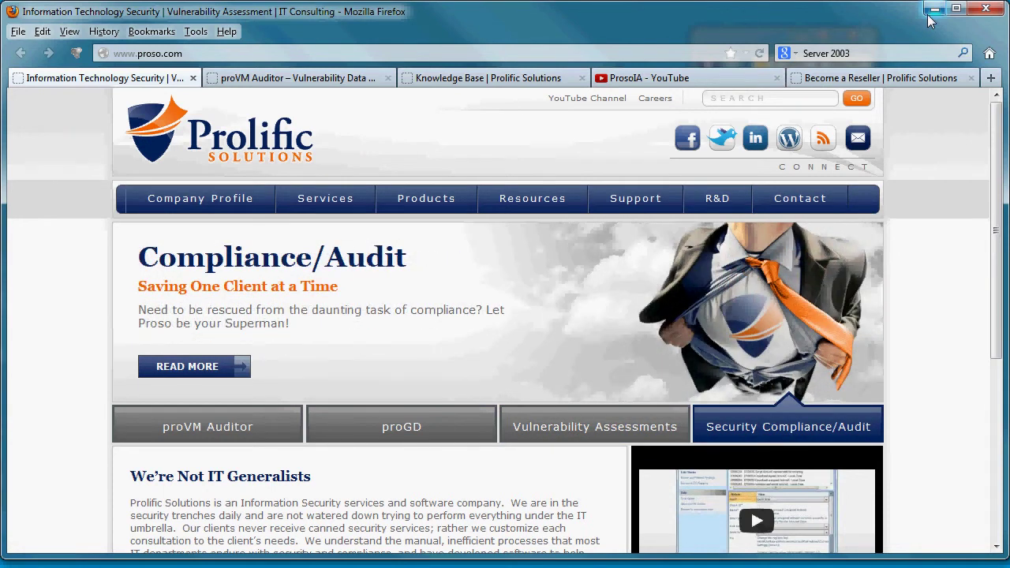
left_click(928, 14)
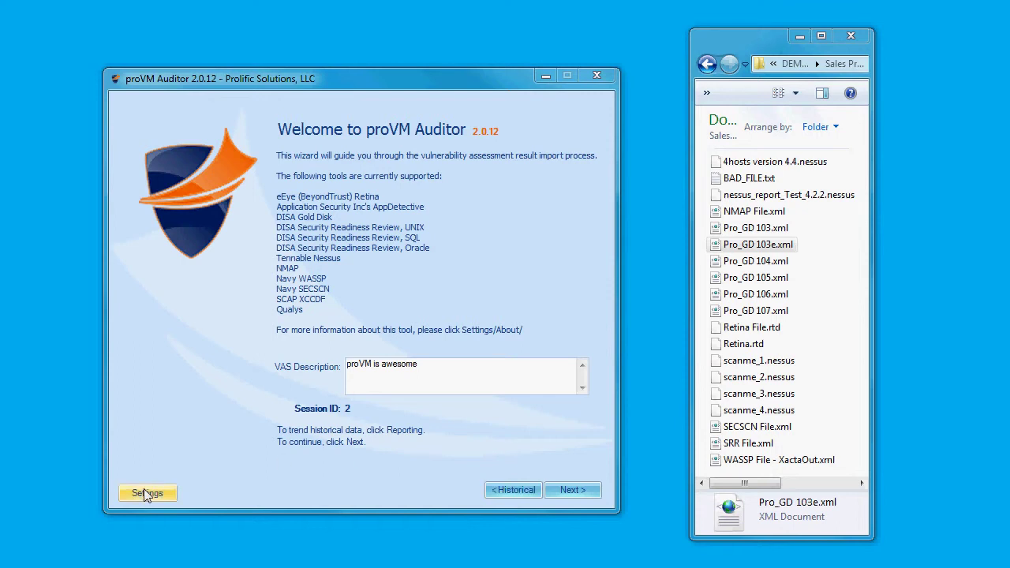
left_click(584, 488)
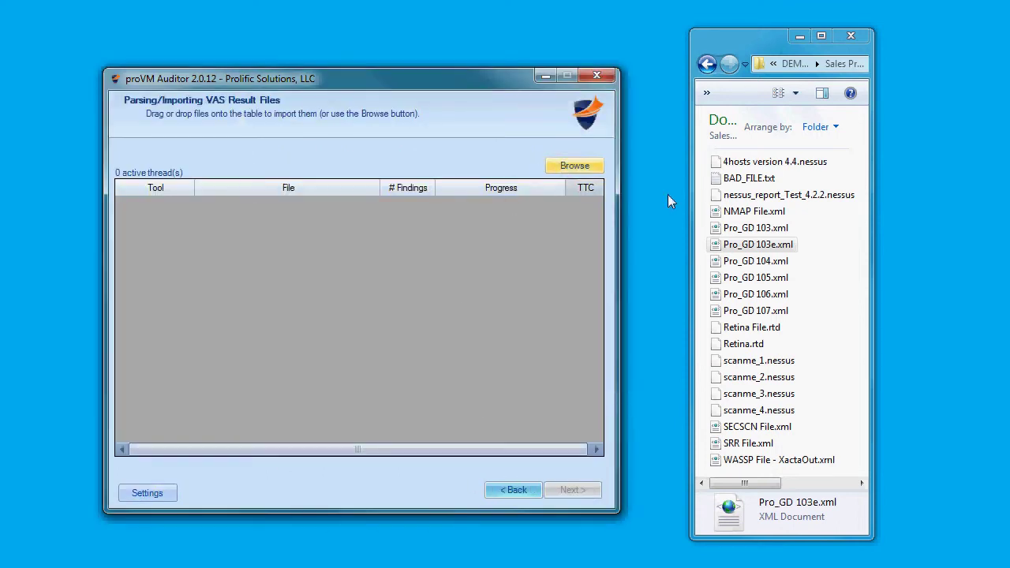
left_click(769, 199)
key("ctrl+a")
left_click_drag(769, 198, 453, 282)
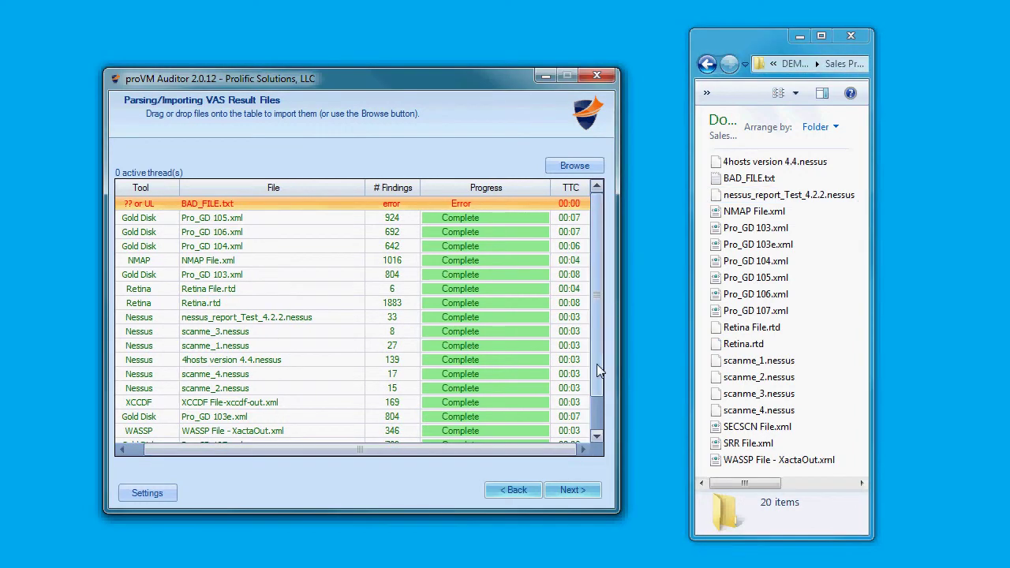
left_click_drag(598, 371, 598, 379)
left_click(799, 36)
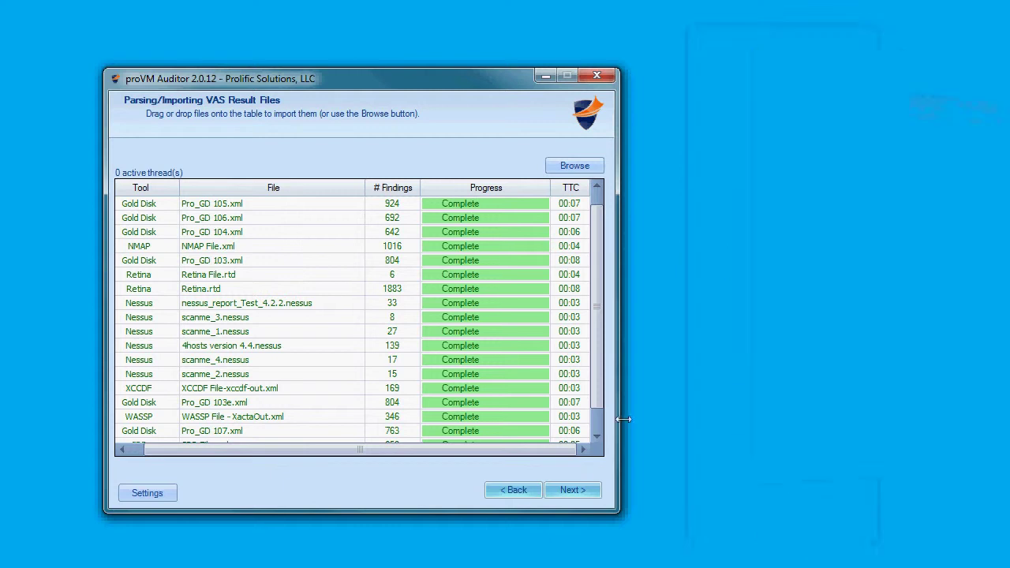
- Create the session's vulnerability matrix with the default options and save it as Vuln_Matrix_2.xlsx
left_click(590, 491)
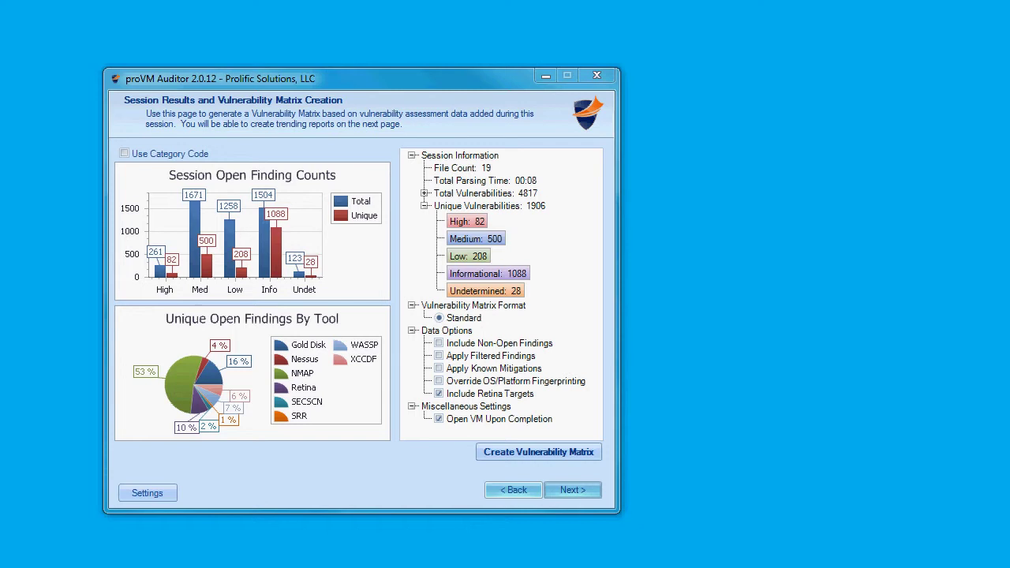
left_click(517, 453)
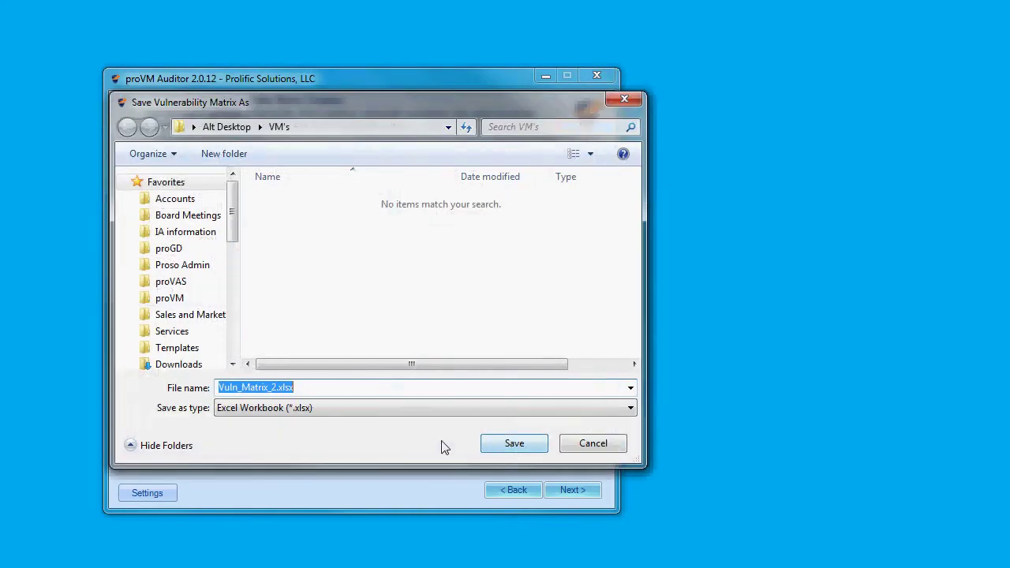
left_click(498, 450)
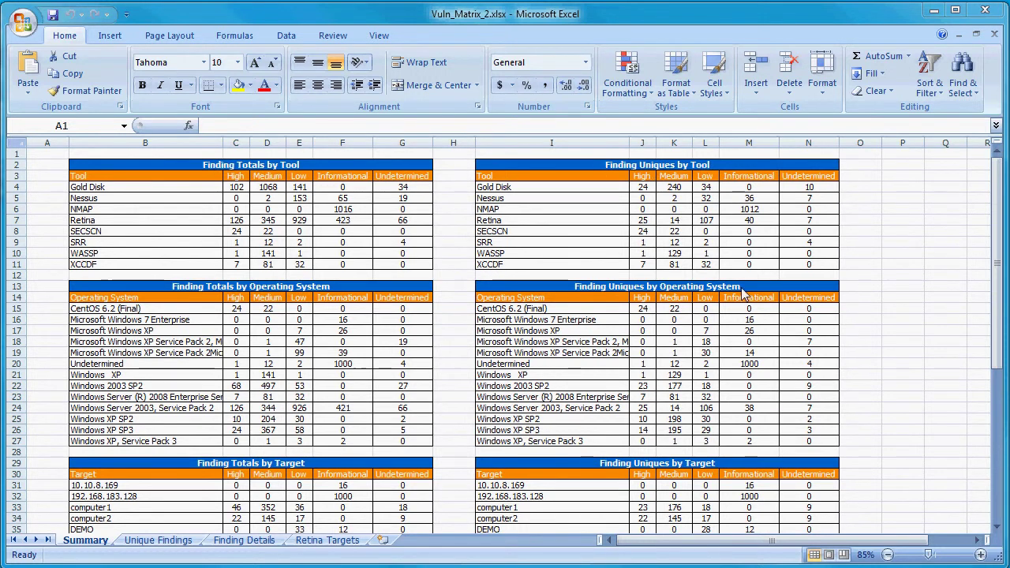
- Examine the Unique Findings sheet of the matrix, including the platform, name and affected devices of individual findings
left_click(144, 544)
left_click(192, 472)
scroll(220, 464, "down", 3)
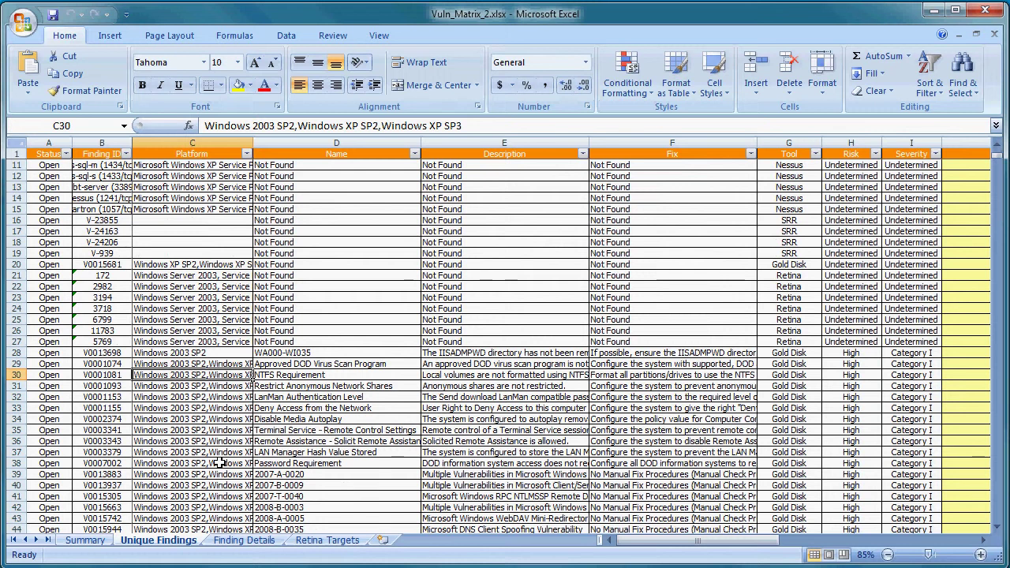
scroll(228, 446, "down", 2)
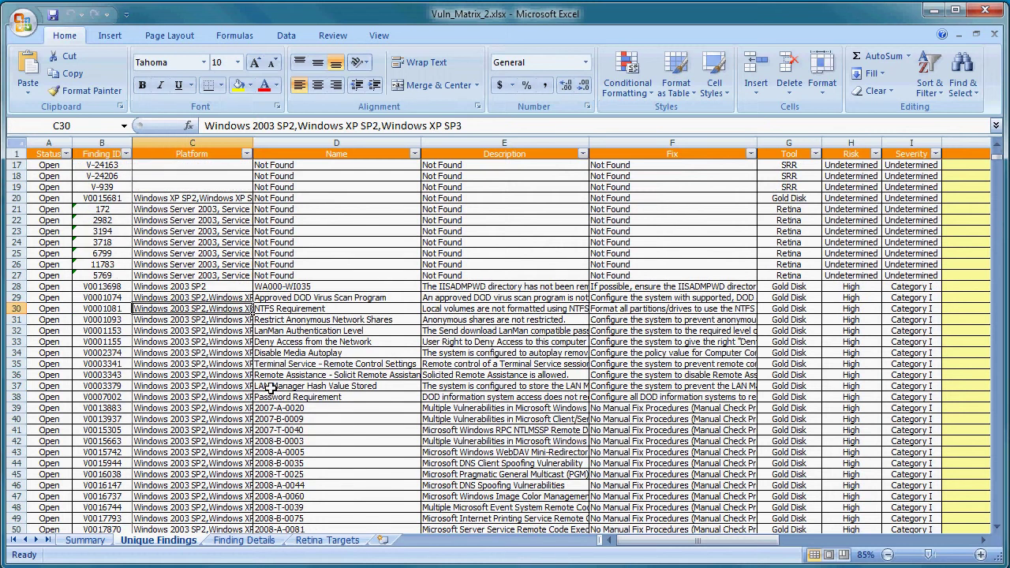
left_click(301, 345)
left_click_drag(619, 540, 801, 541)
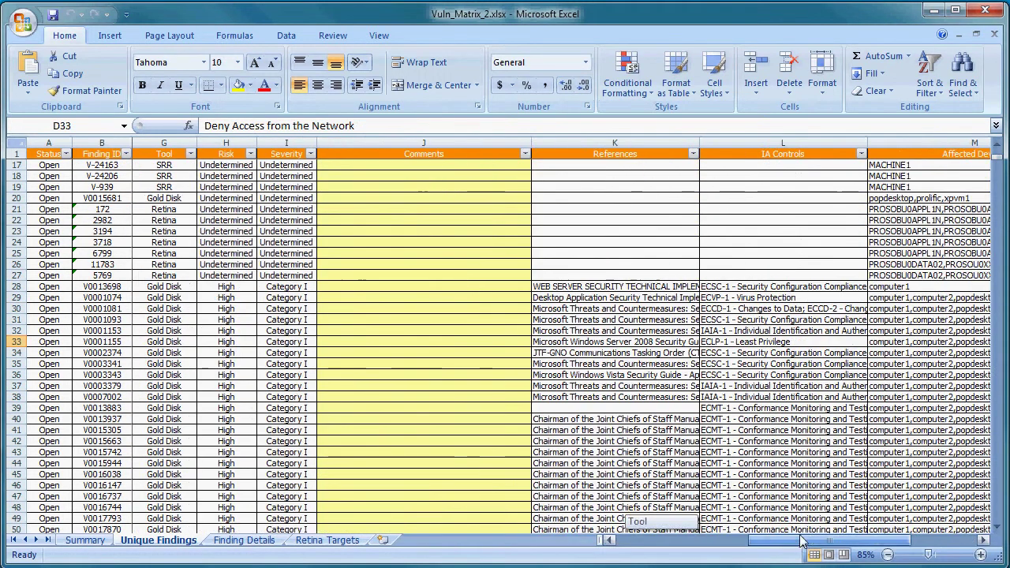
left_click(899, 342)
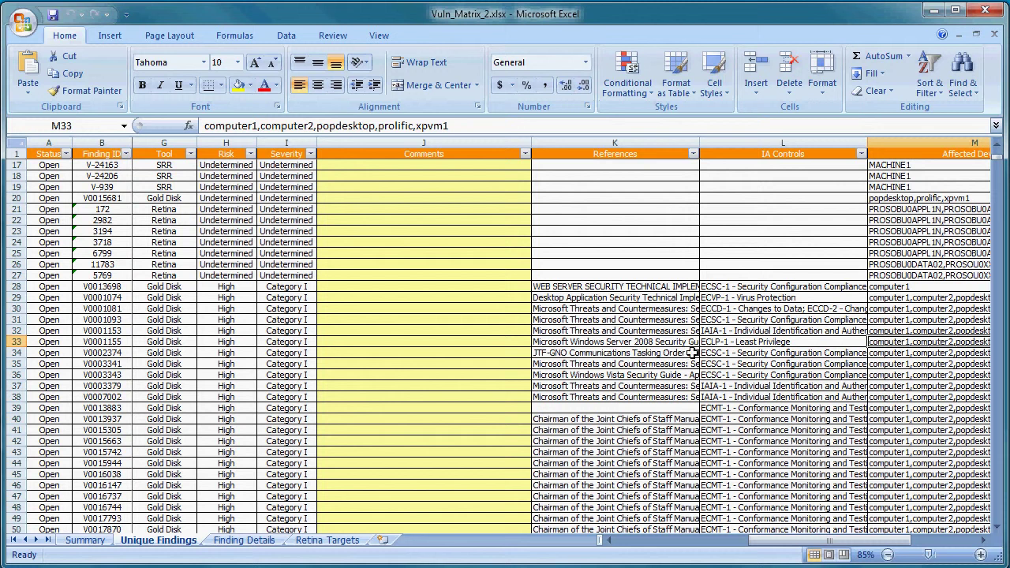
- Review the Details column on the Finding Details sheet, then put the workbook out of the way
left_click(243, 541)
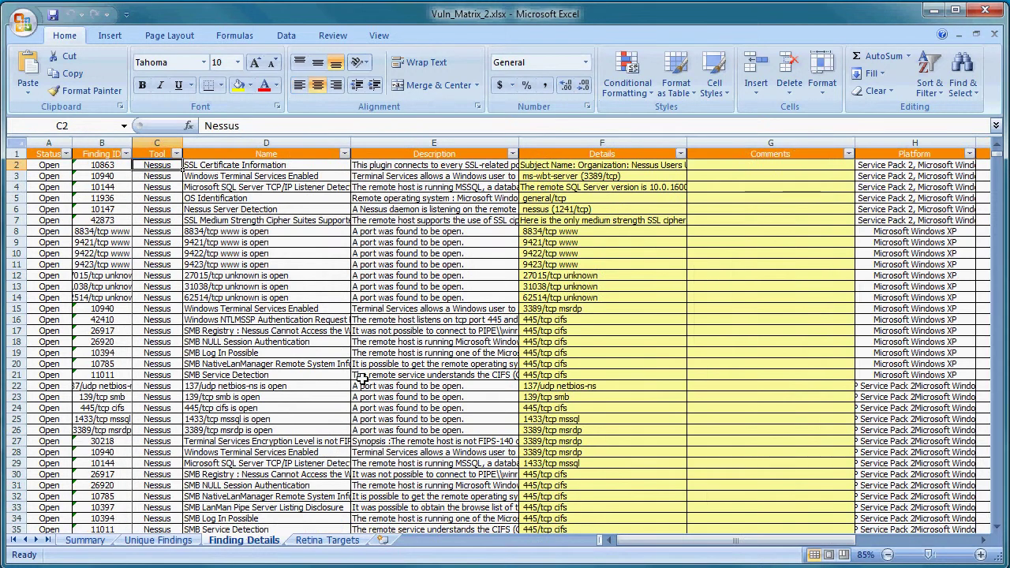
left_click_drag(593, 197, 597, 441)
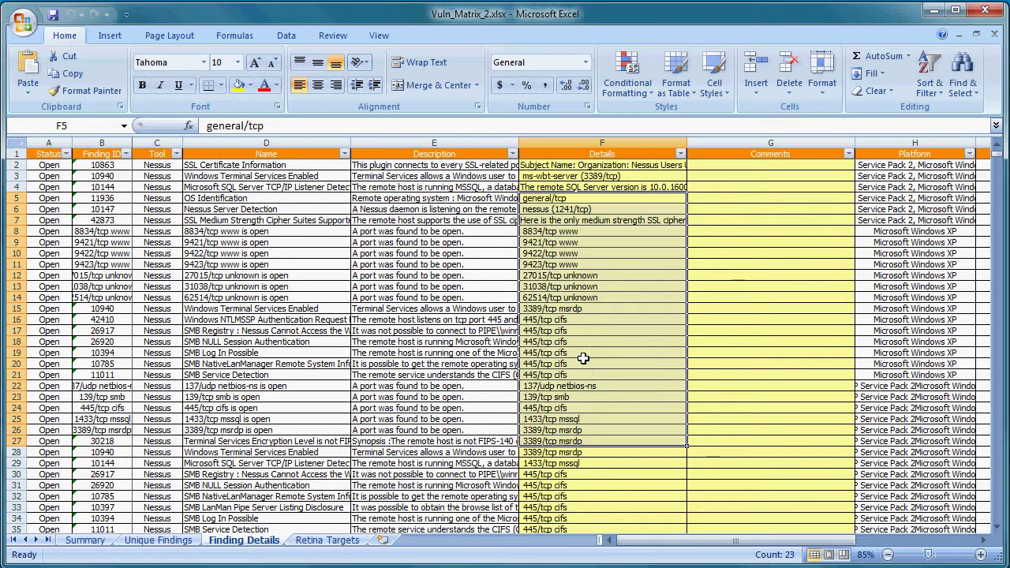
left_click(935, 11)
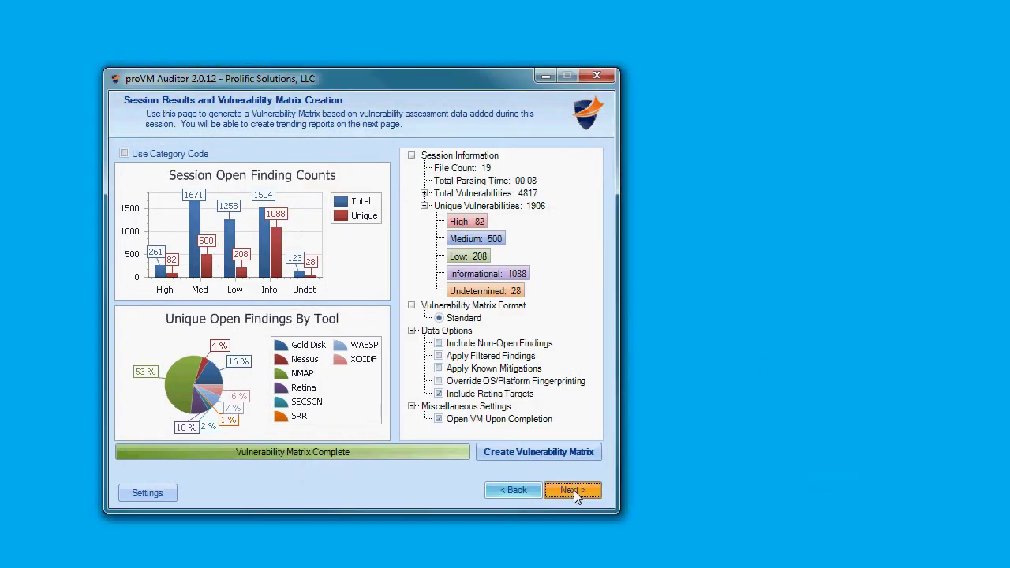
- Proceed to the session's trend information and chart the Nessus vulnerabilities with the data series By Assessment Tool
left_click(574, 490)
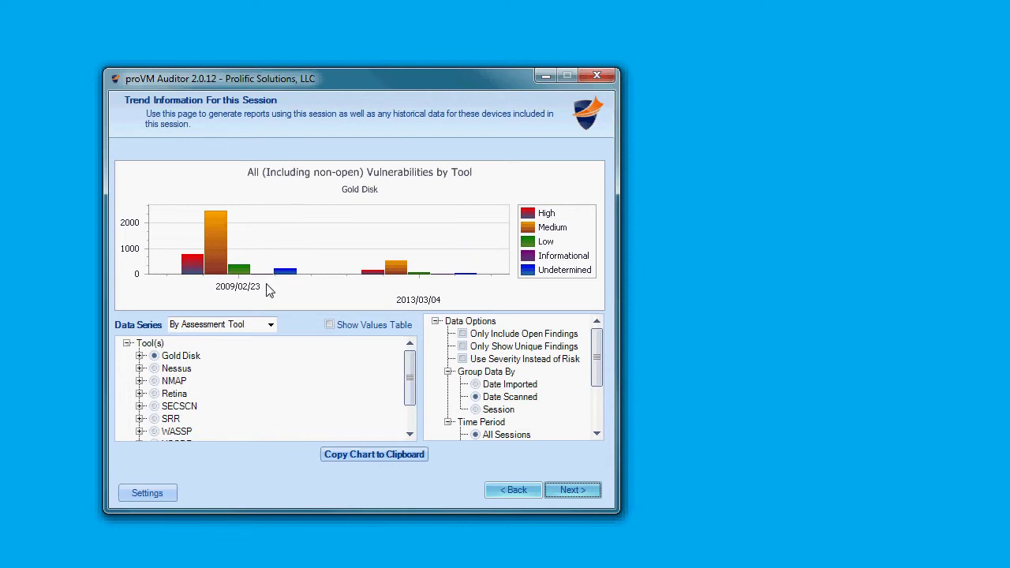
left_click(260, 325)
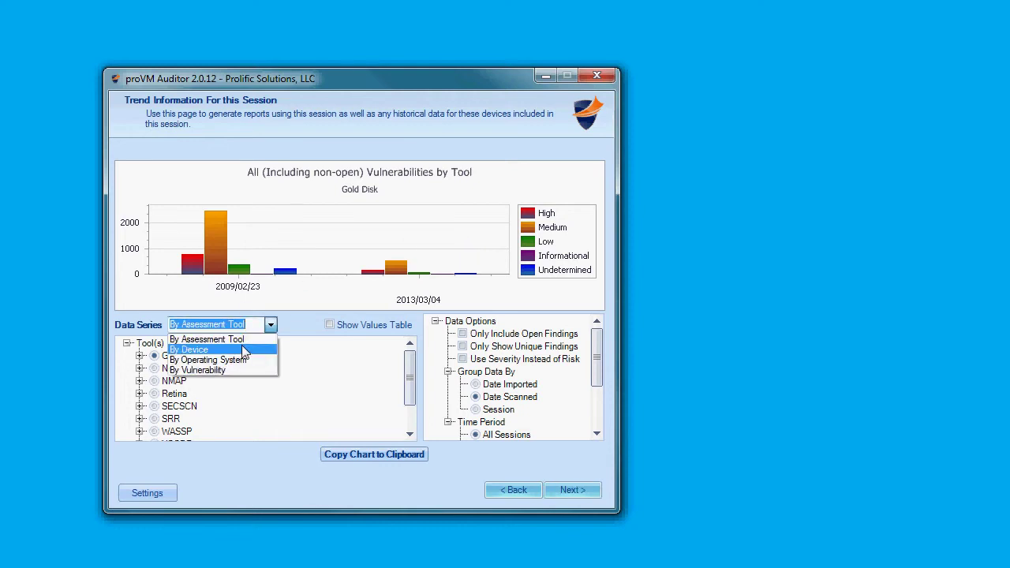
left_click(243, 396)
left_click(154, 368)
left_click(139, 369)
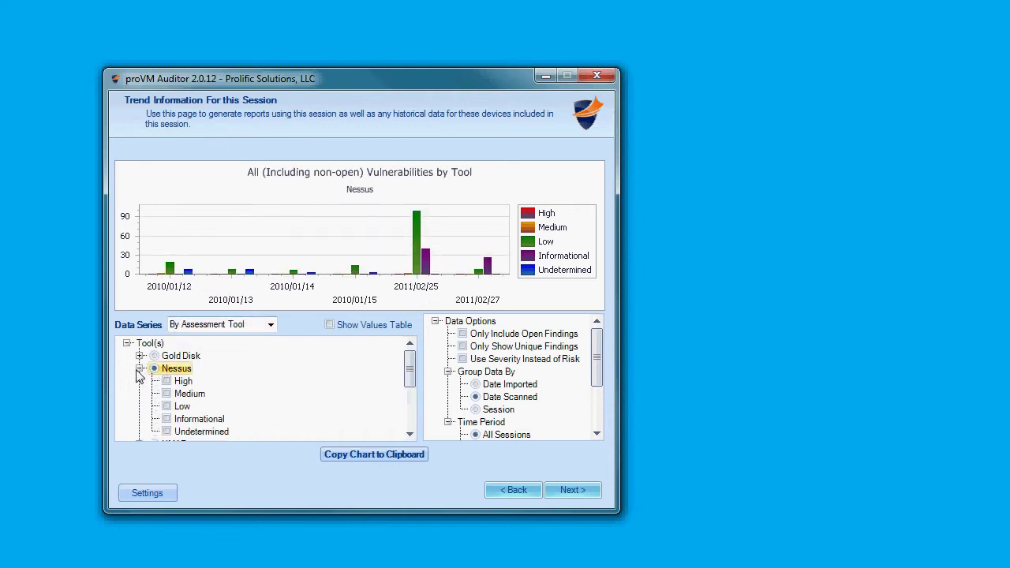
left_click(140, 369)
- Change the Nessus trend chart to a line chart and show its values table
right_click(277, 239)
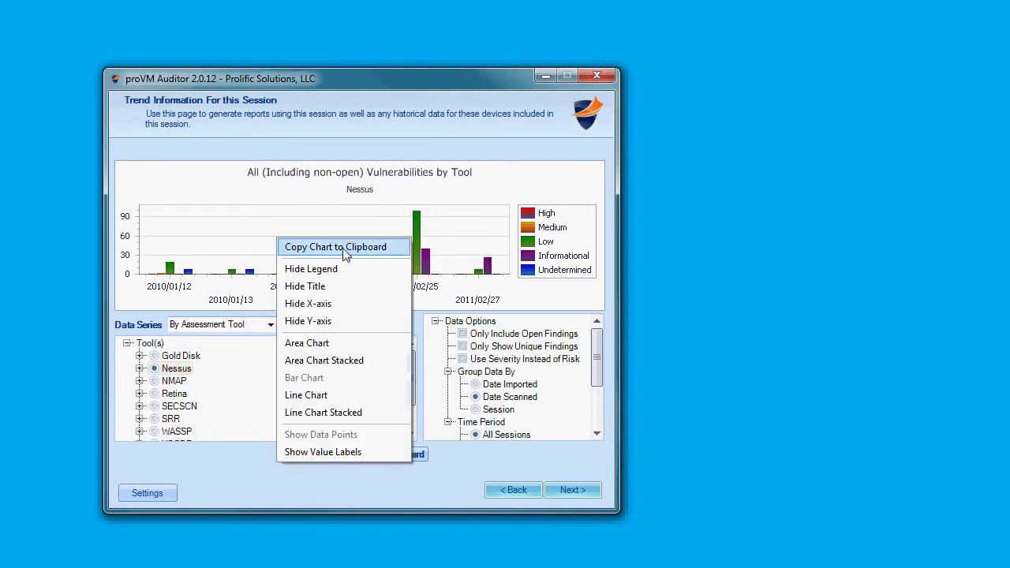
left_click(357, 395)
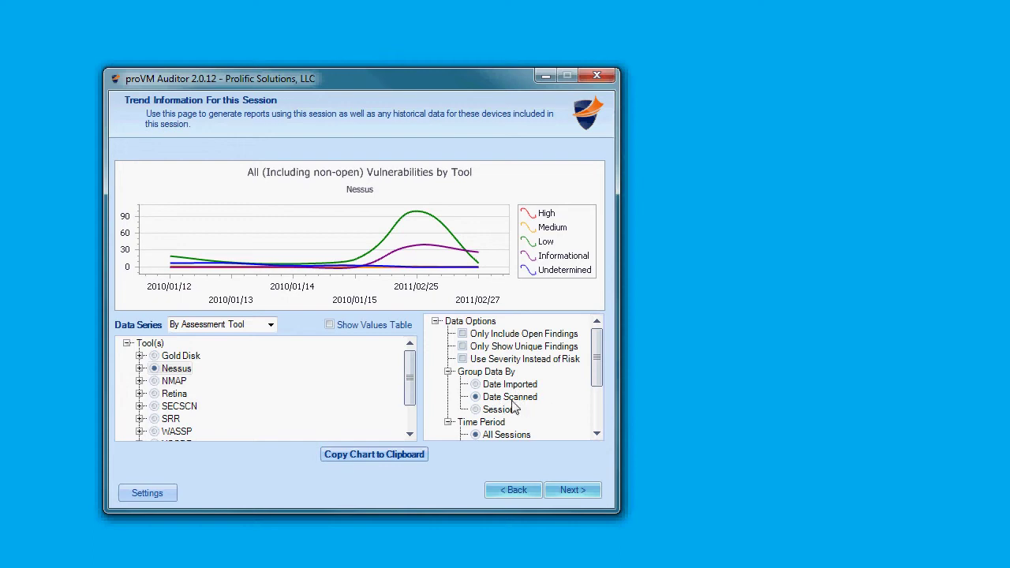
left_click_drag(600, 353, 600, 399)
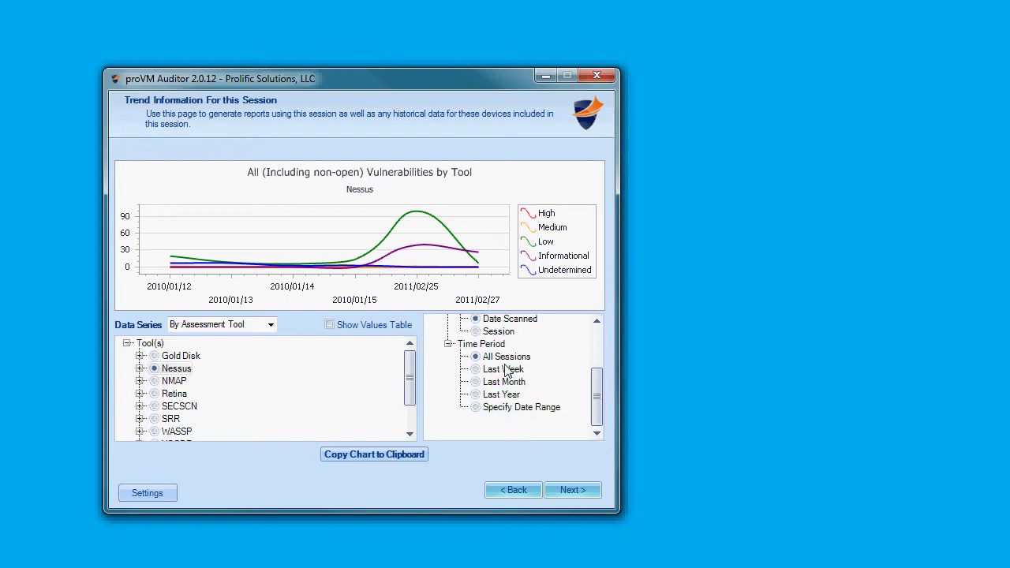
left_click(330, 325)
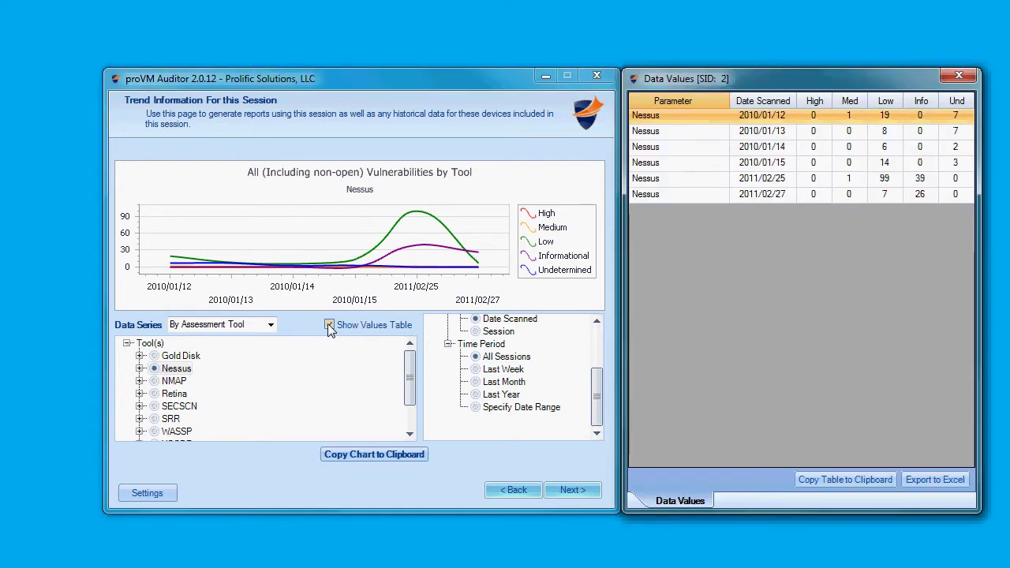
- Close proVM Auditor without repealing the session data and start it again for a new session
left_click(590, 76)
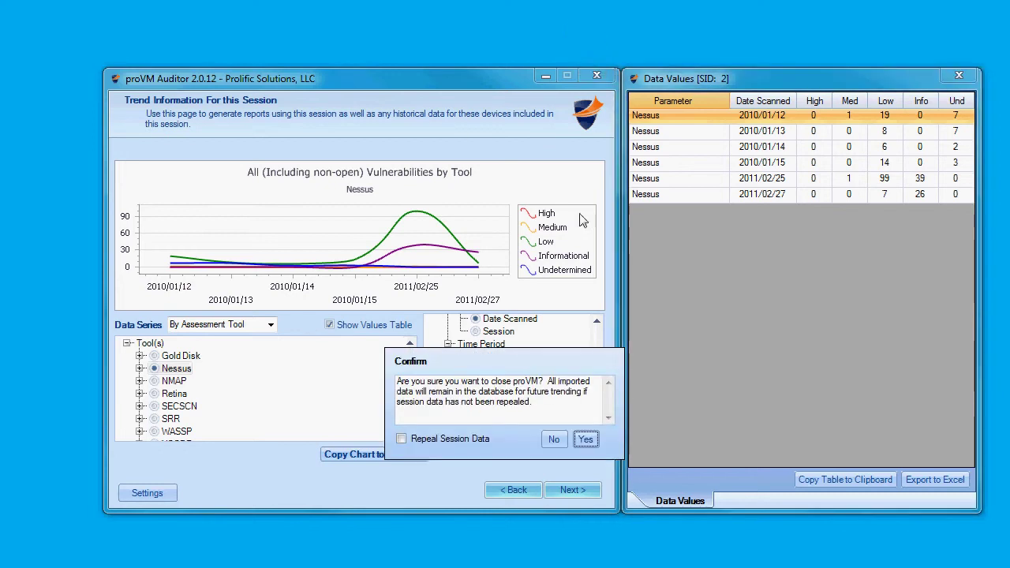
left_click(585, 439)
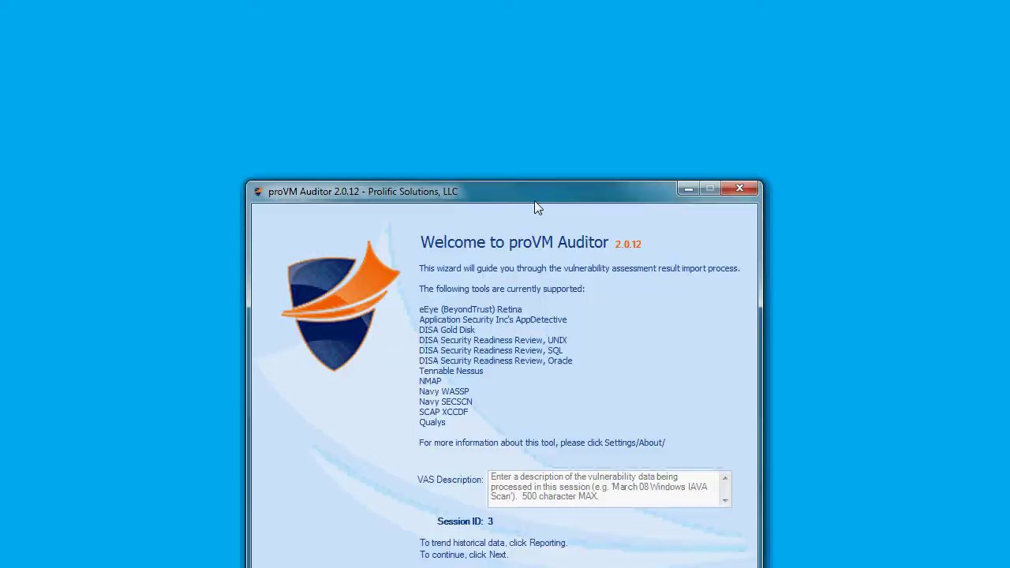
left_click_drag(534, 201, 514, 73)
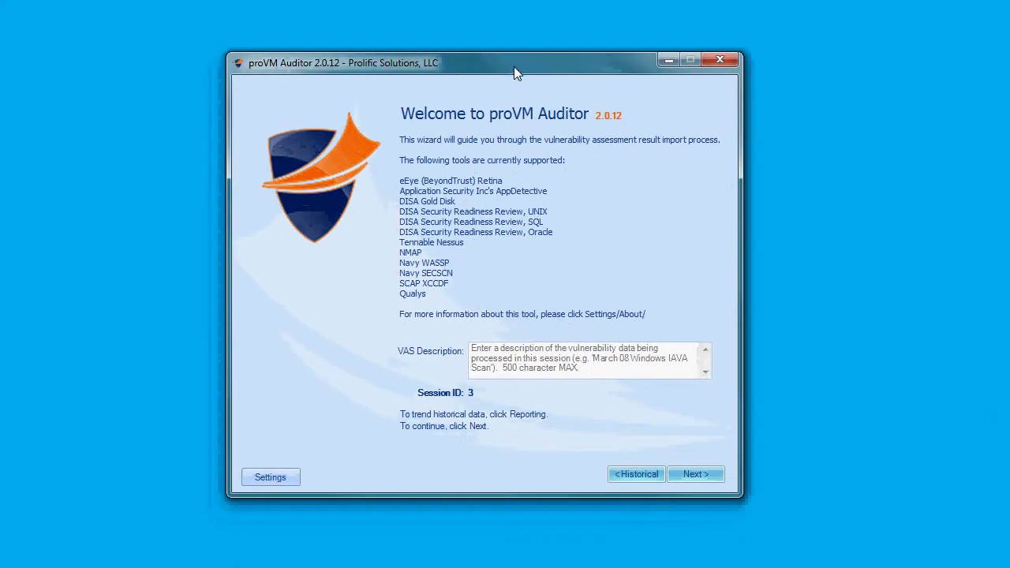
- Open the historical reporting area and view the historical trending, previous session data and POA&M creation pages
left_click(637, 473)
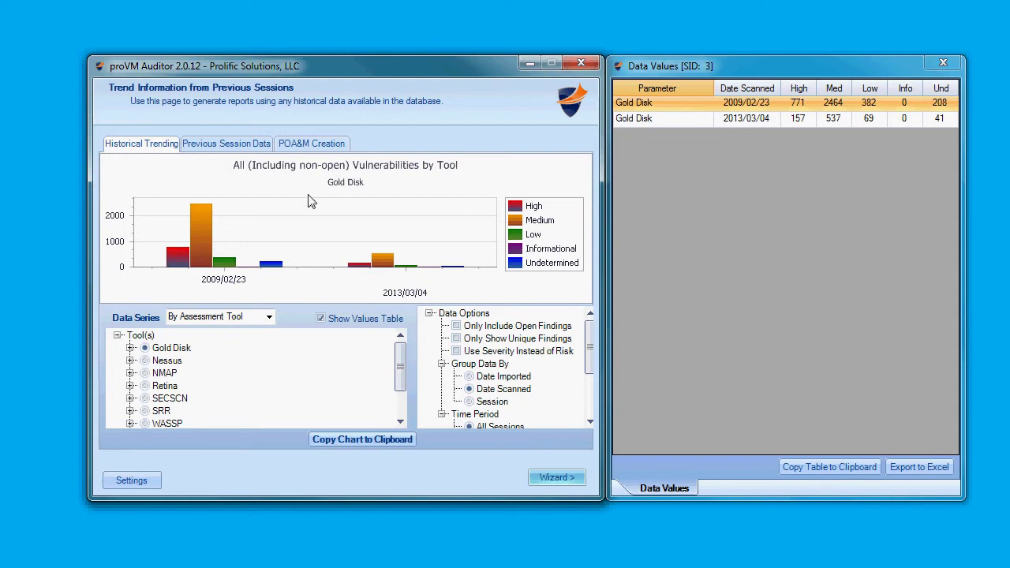
left_click(249, 149)
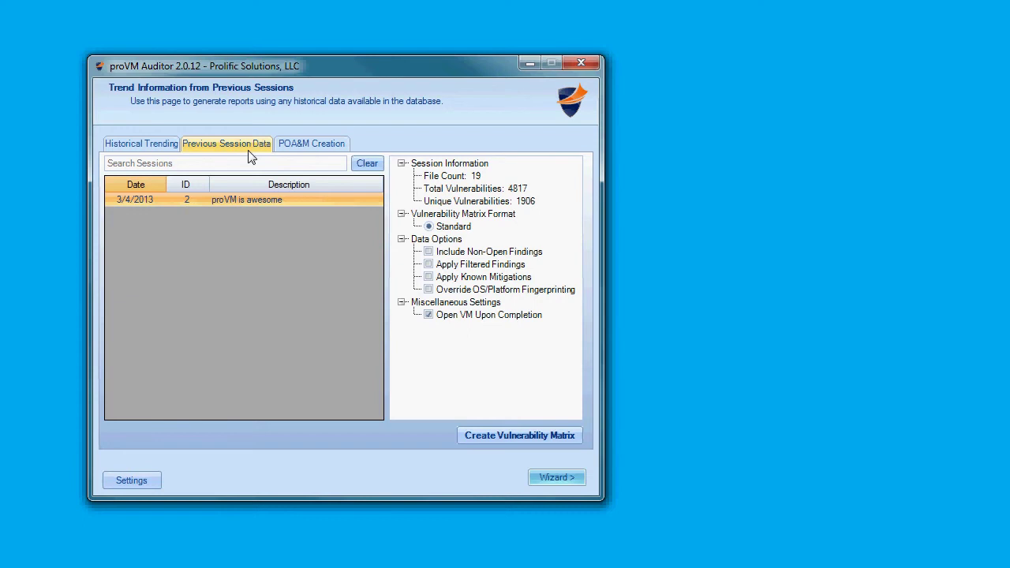
left_click(297, 149)
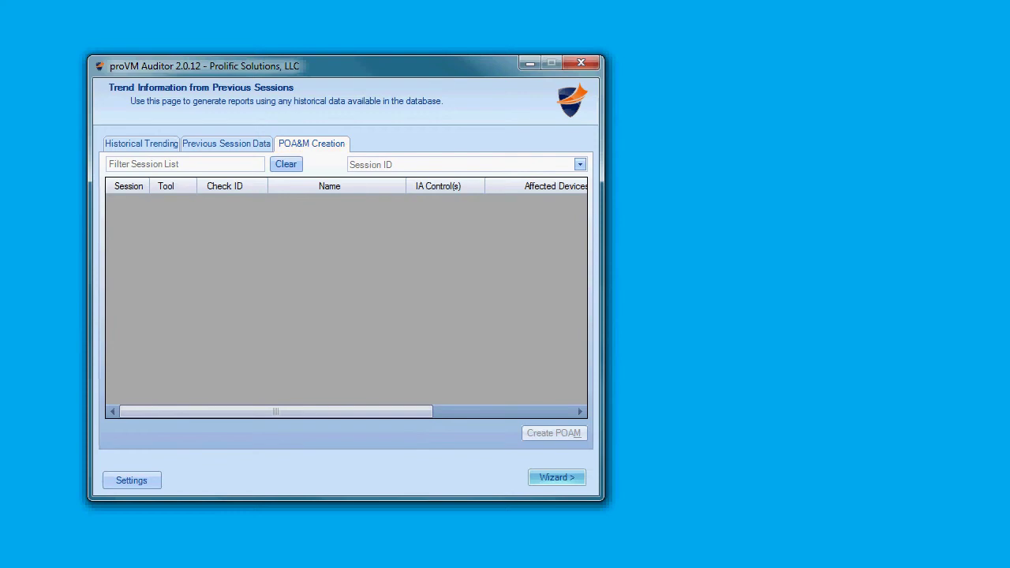
- Open the check editor in the settings and list the NMAP checks to view their attributes
left_click(130, 481)
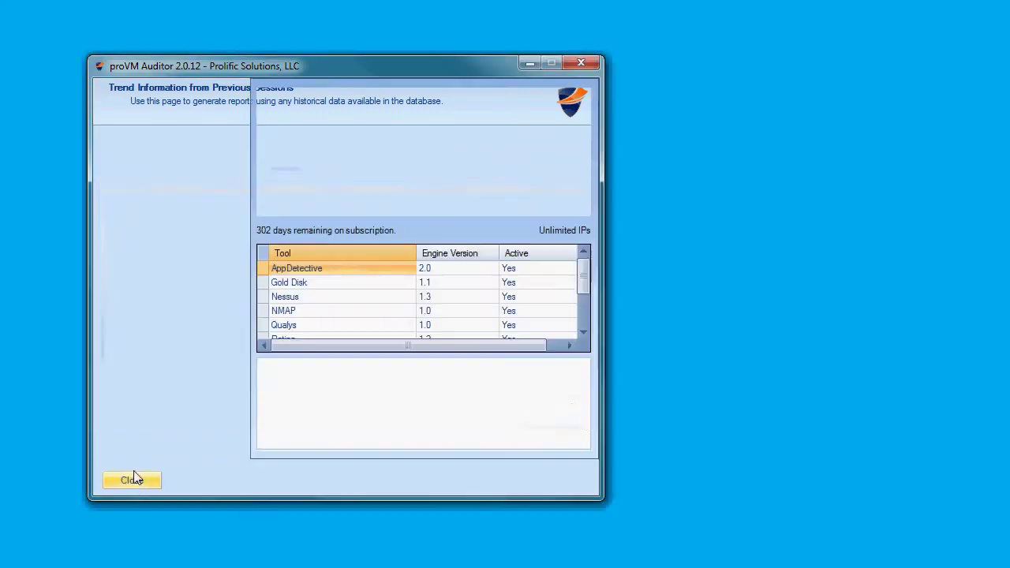
left_click(126, 159)
left_click(342, 94)
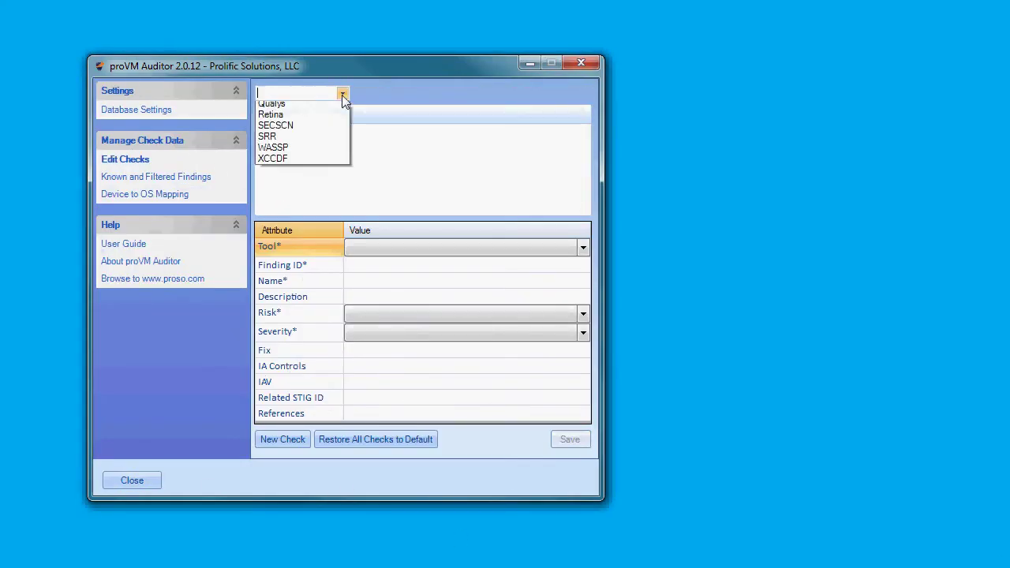
left_click(300, 144)
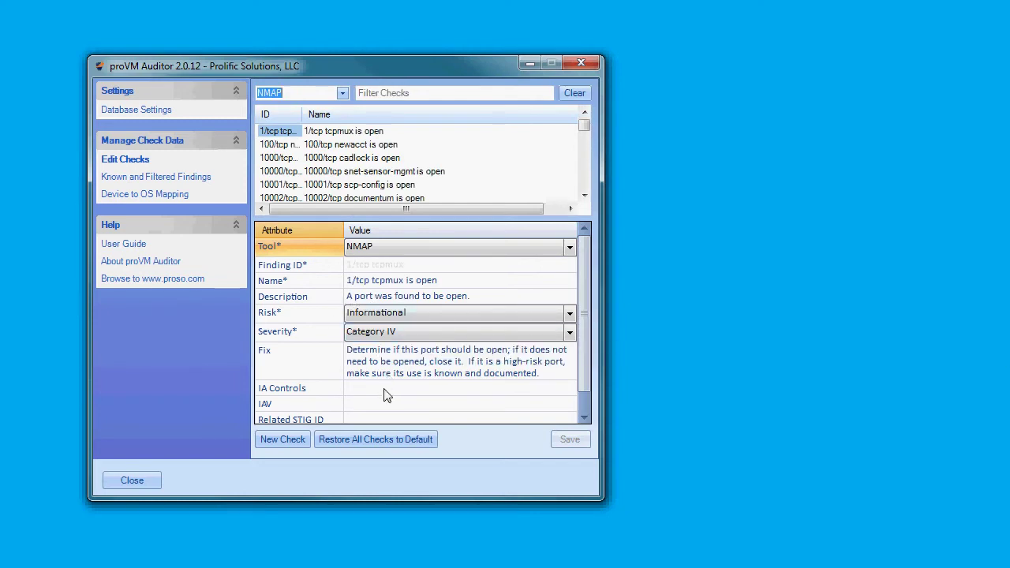
- Review the known and filtered findings and the device to OS mappings in the settings
left_click(179, 179)
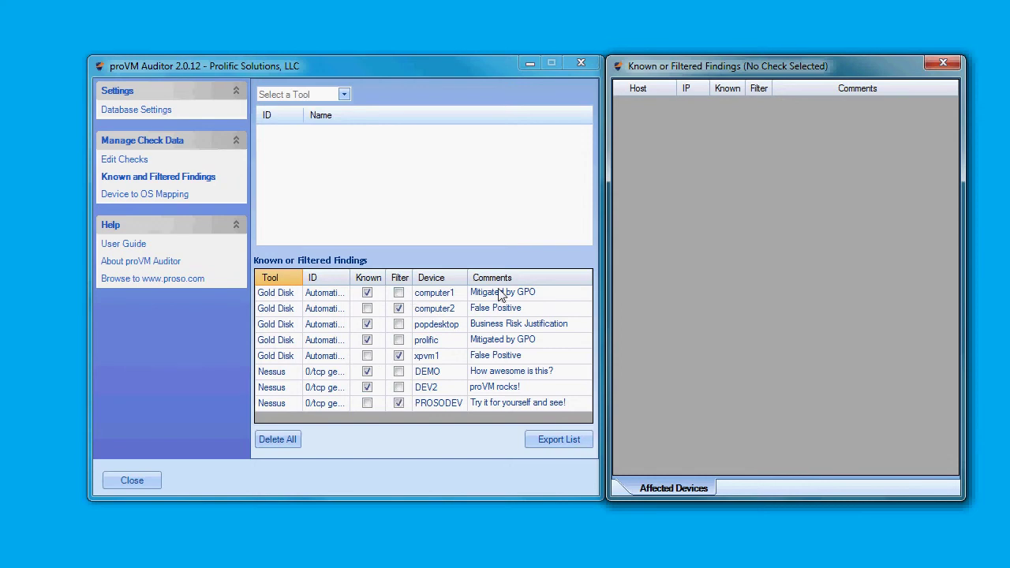
left_click(172, 195)
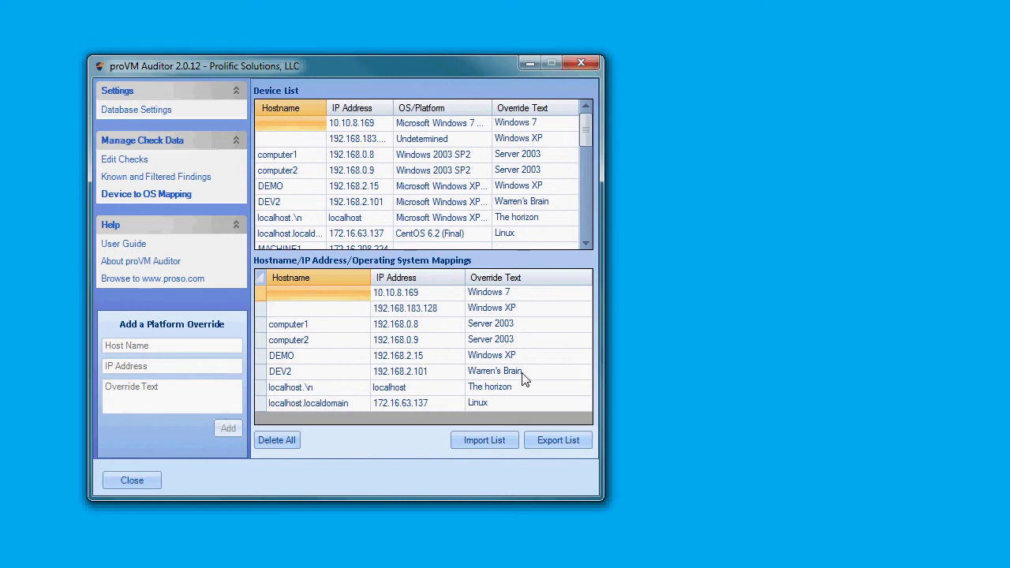
- Open the user guide in the browser, then view the free trial download form on the proVM Auditor product page
left_click(118, 246)
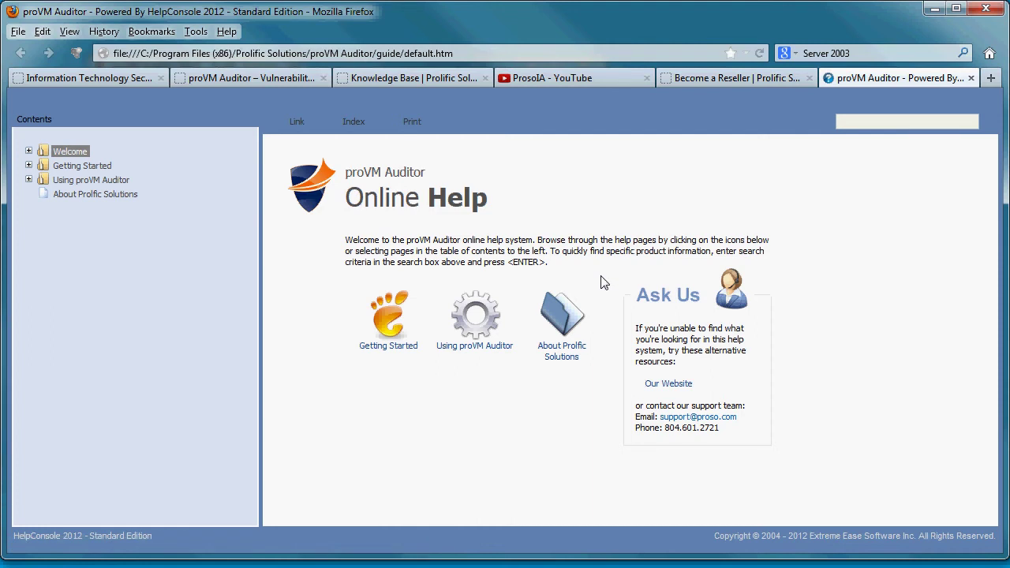
left_click(251, 75)
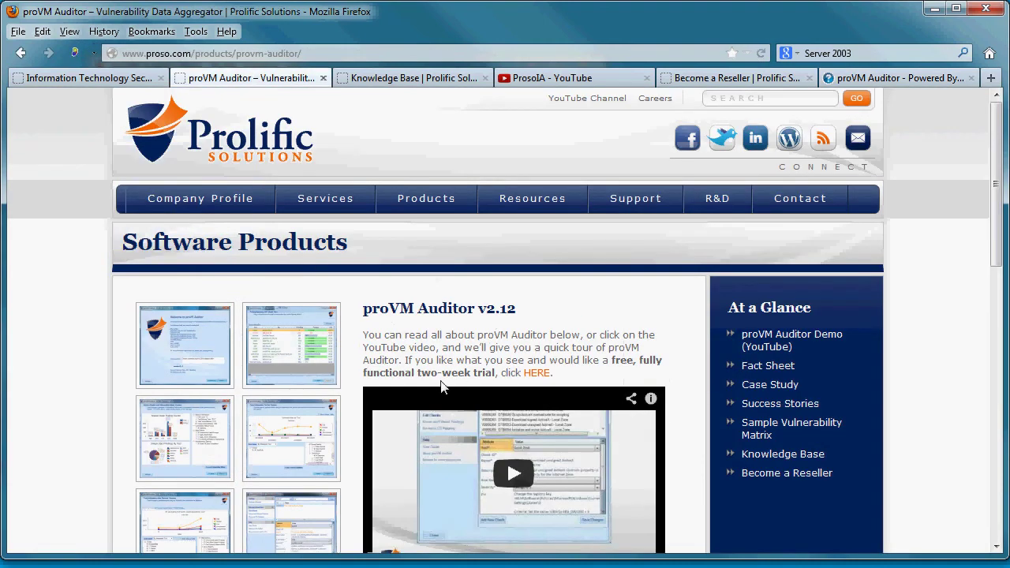
scroll(440, 380, "down", 10)
scroll(292, 361, "down", 2)
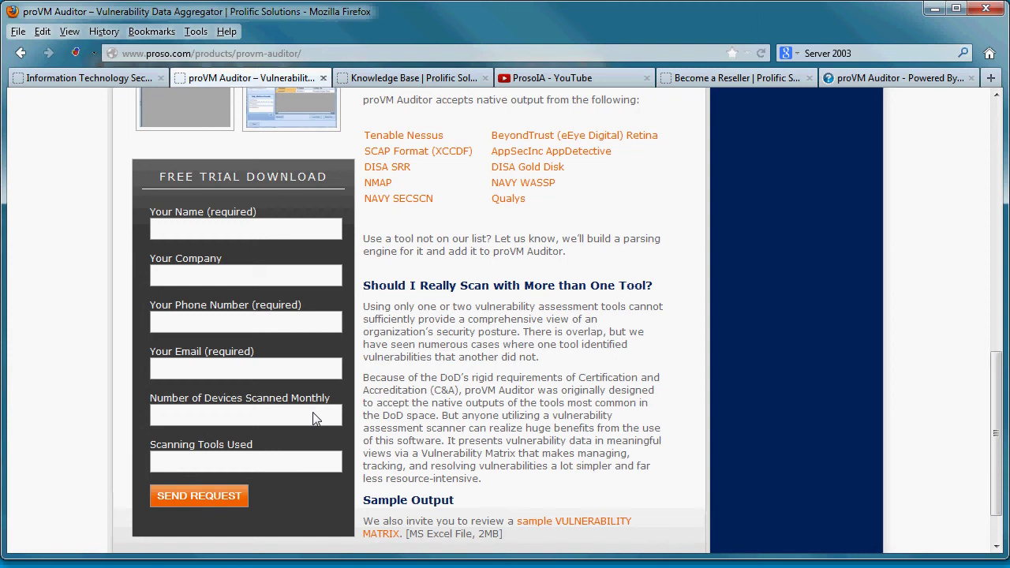
- View the already open Knowledge Base, ProsoIA YouTube channel and Become a Reseller pages
left_click(422, 82)
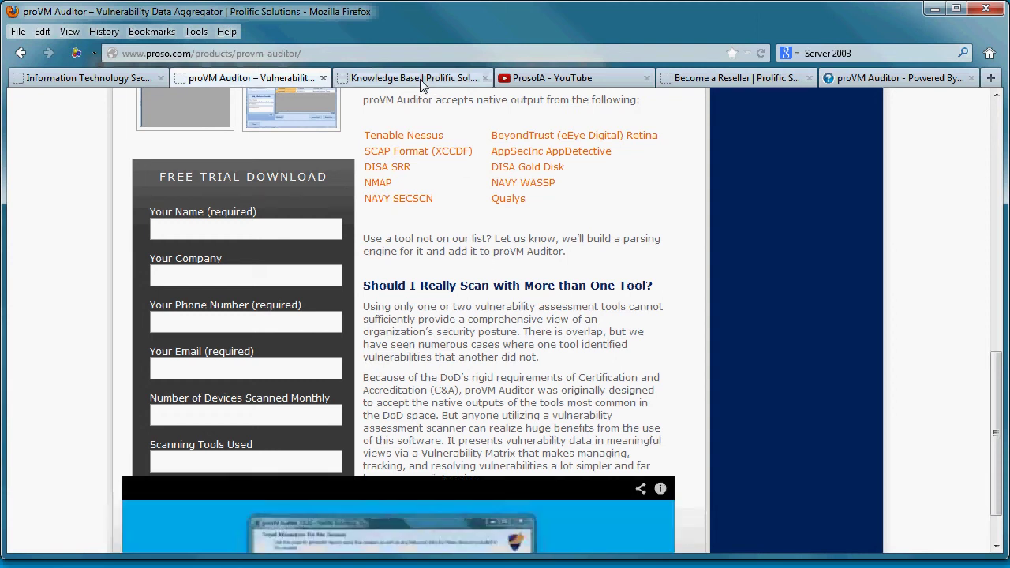
left_click(580, 82)
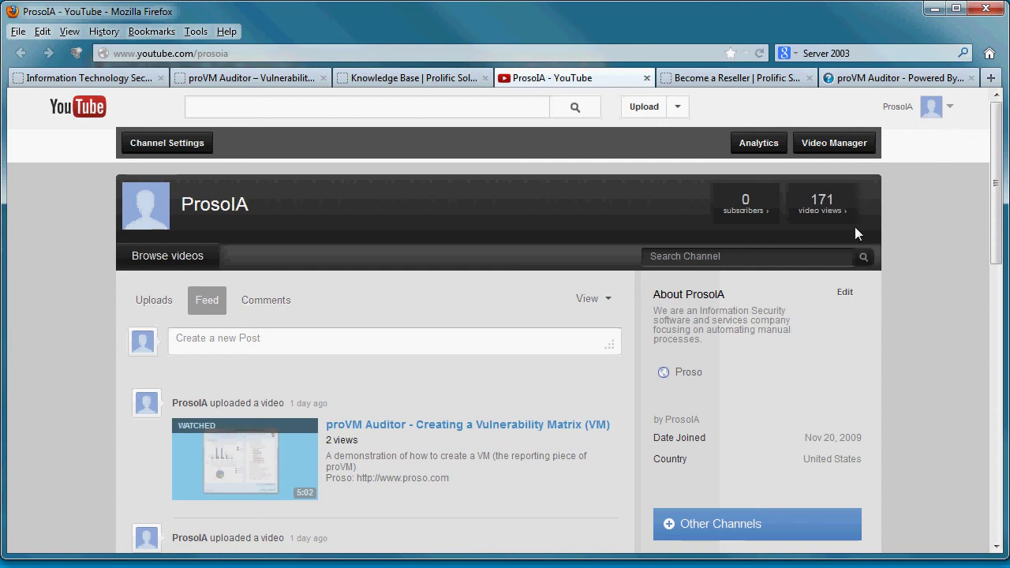
left_click(738, 78)
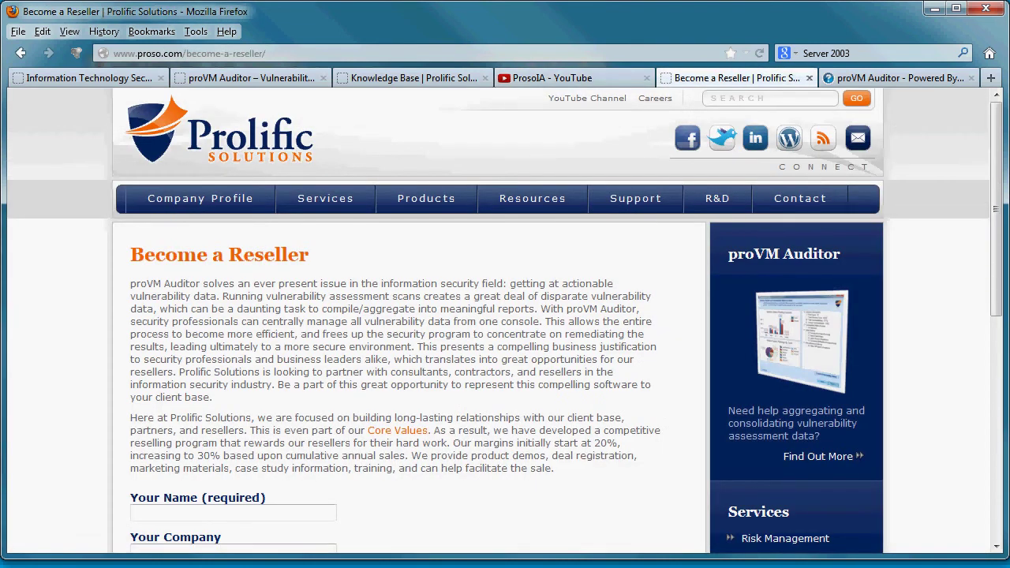